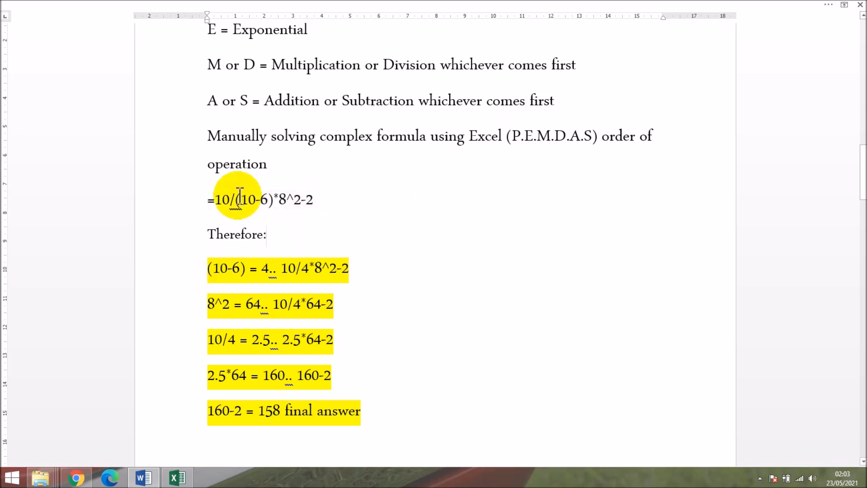
# - Examine the worked P.E.M.D.A.S solution of =10/(10-6)*8^2-2, from the parenthesis down to the final answer
pyautogui.moveTo(230, 198); pyautogui.dragTo(276, 201)
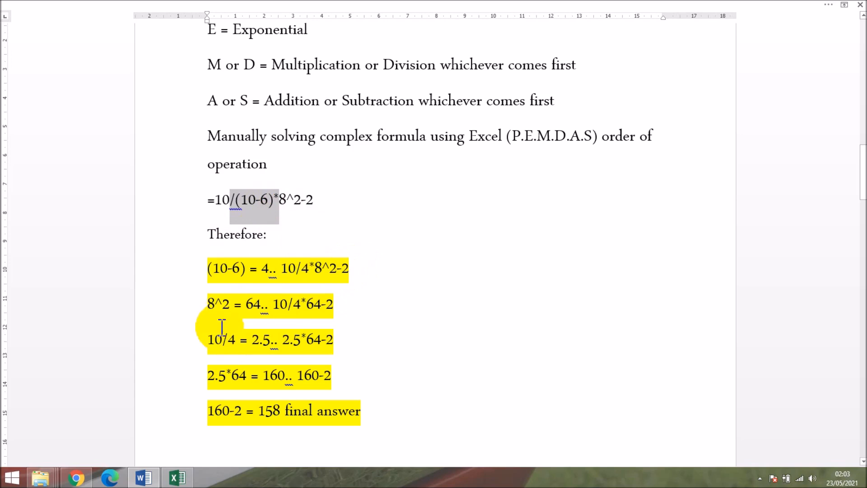
pyautogui.moveTo(862, 184); pyautogui.dragTo(862, 179)
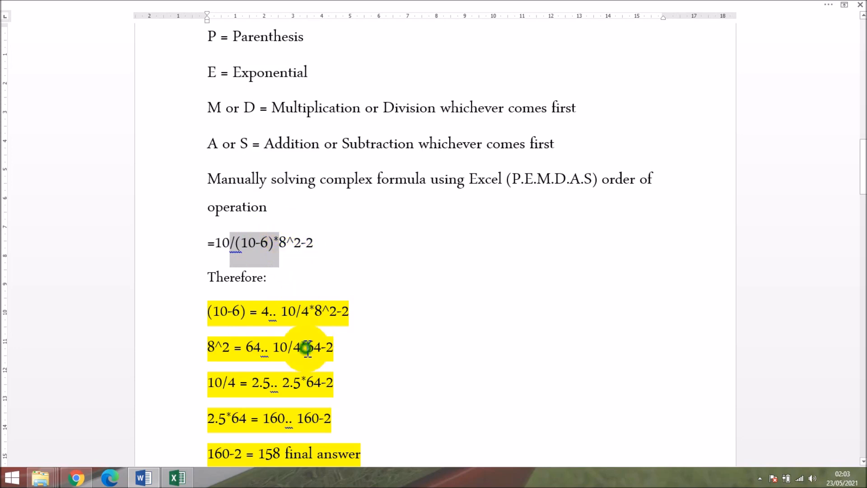
pyautogui.moveTo(306, 347); pyautogui.dragTo(313, 349)
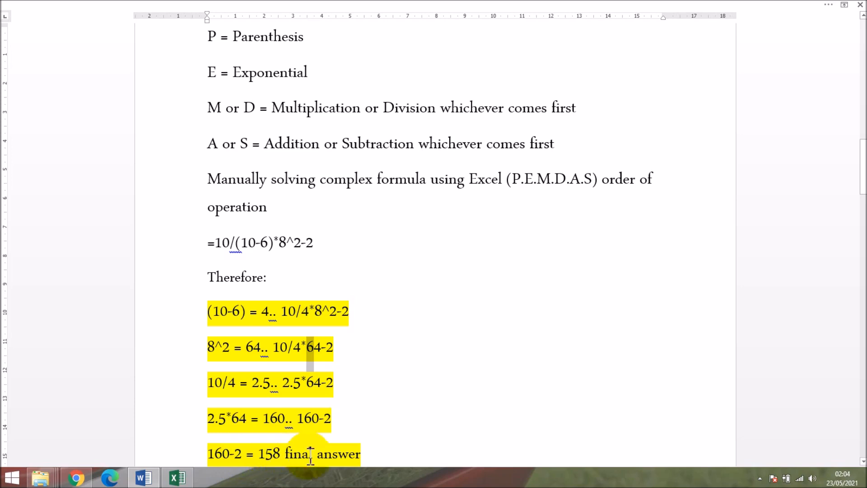
pyautogui.moveTo(337, 447); pyautogui.dragTo(329, 253)
pyautogui.click(323, 251)
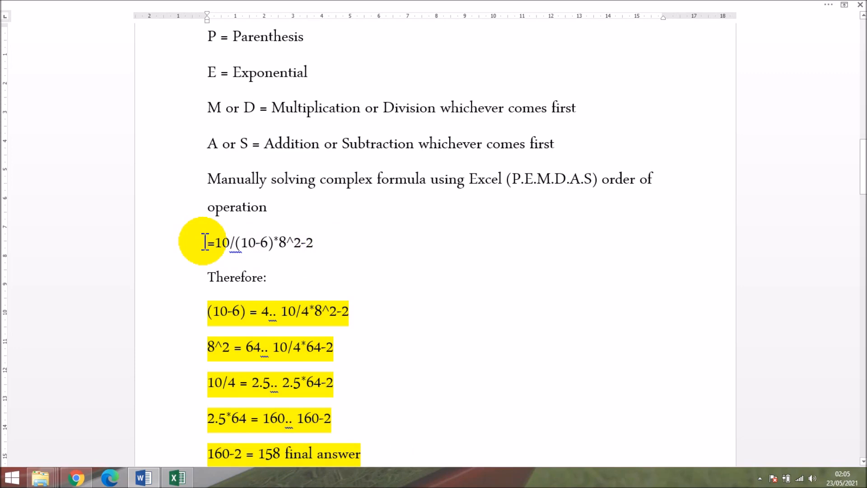
pyautogui.moveTo(206, 243); pyautogui.dragTo(322, 242)
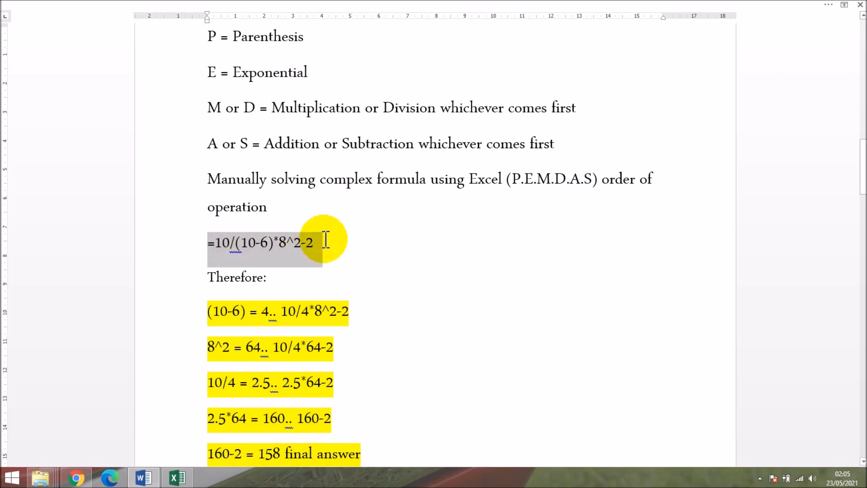
pyautogui.click(259, 452)
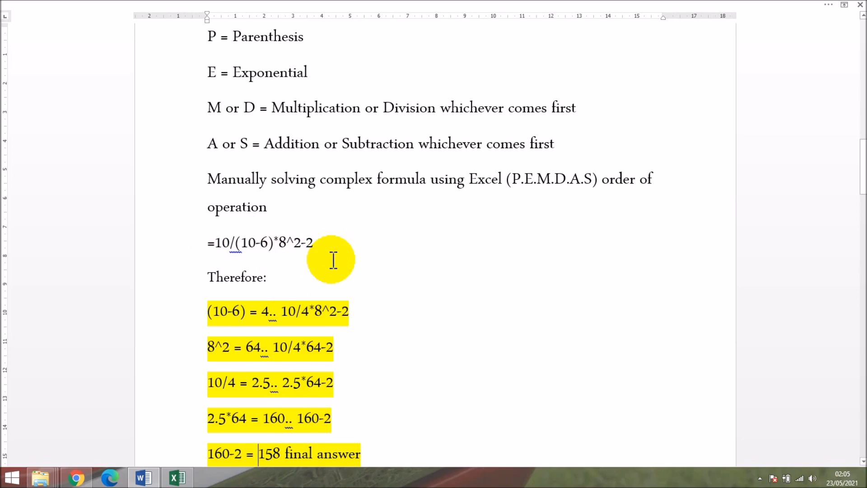
# - Copy the formula =10/(10-6)*8^2-2 from the line above "Therefore:" in the document
pyautogui.moveTo(205, 245); pyautogui.dragTo(320, 245)
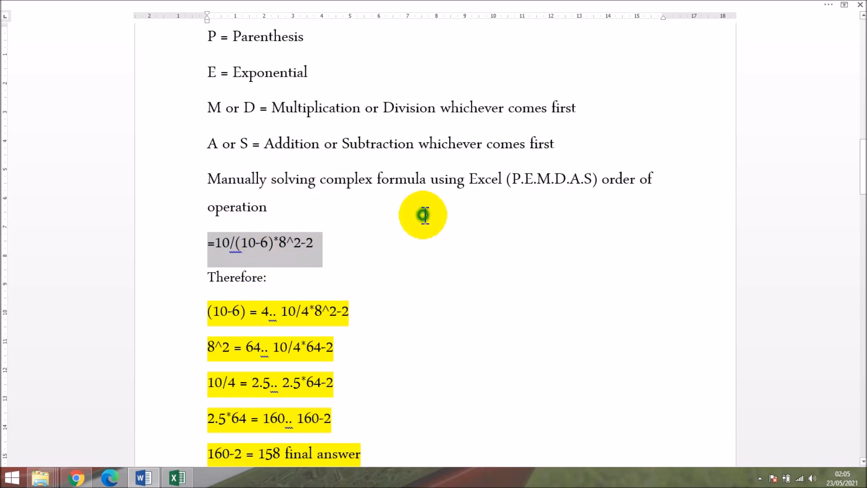
pyautogui.click(373, 232)
pyautogui.moveTo(207, 242); pyautogui.dragTo(320, 233)
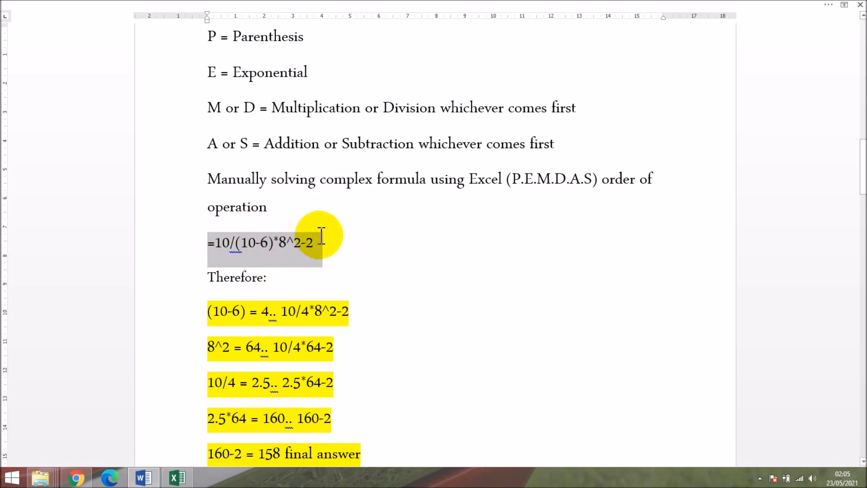
pyautogui.rightClick(252, 242)
pyautogui.click(277, 262)
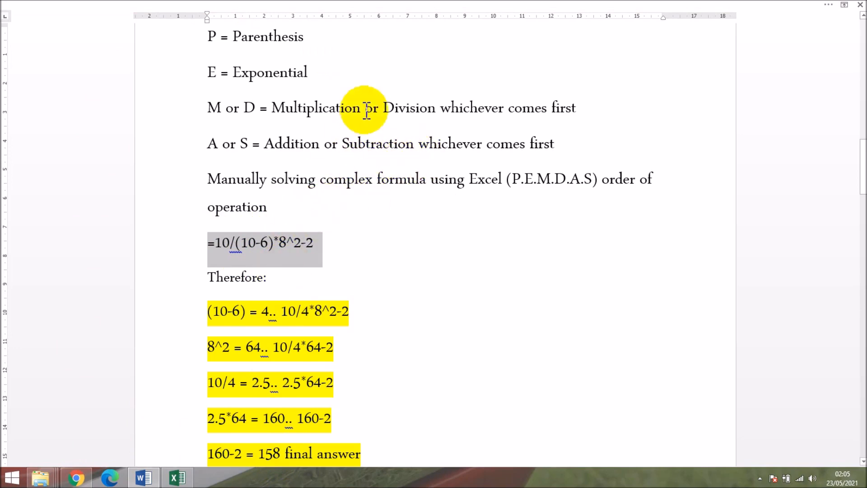
# - Switch to the Practical 2 spreadsheet in Google Sheets and enter the formula =10/(10-6)*8^2-2 in cell L5
pyautogui.click(77, 475)
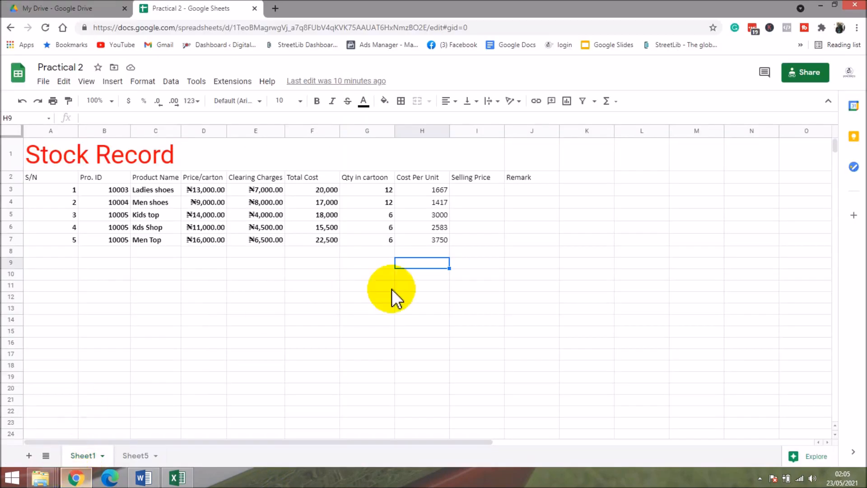
pyautogui.click(385, 345)
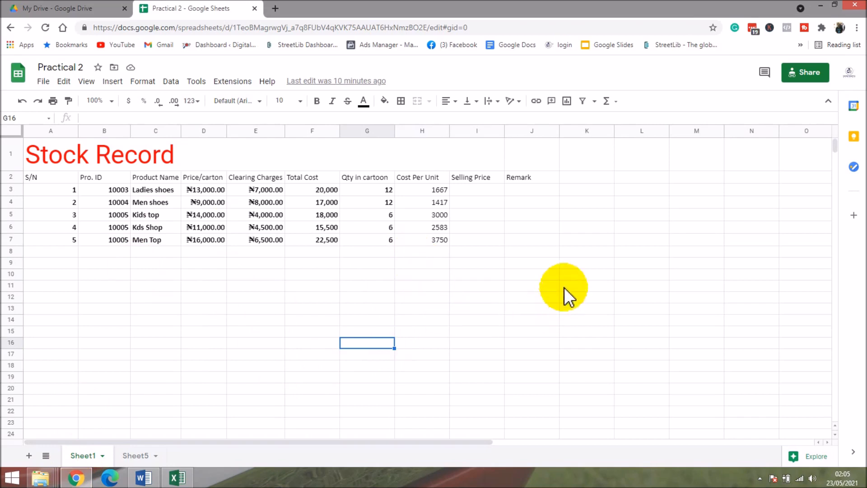
pyautogui.click(630, 214)
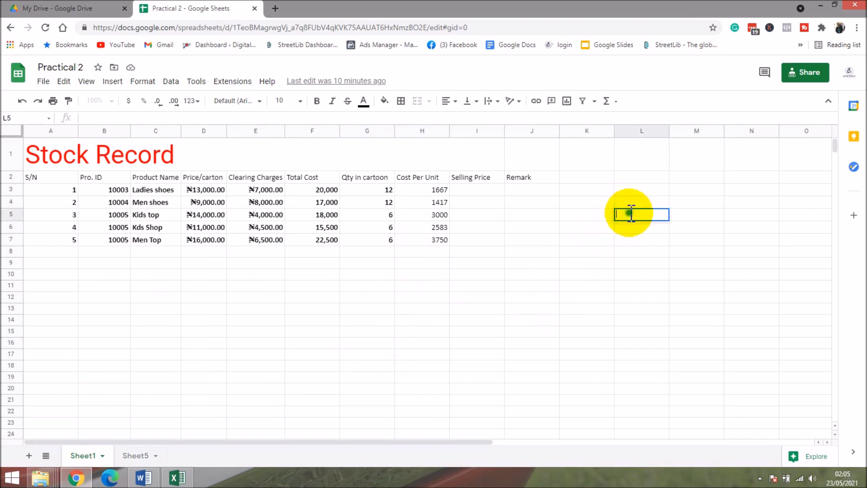
pyautogui.write('=10/(10-6)*8^2-2')
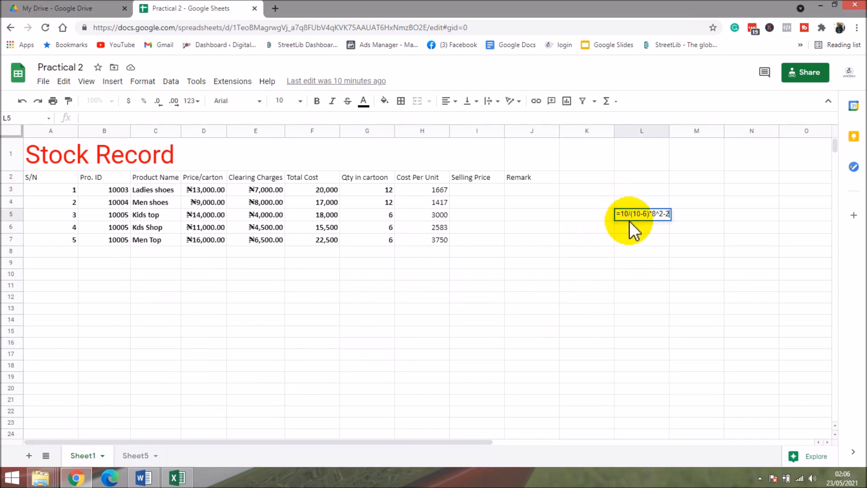
pyautogui.press('Return')
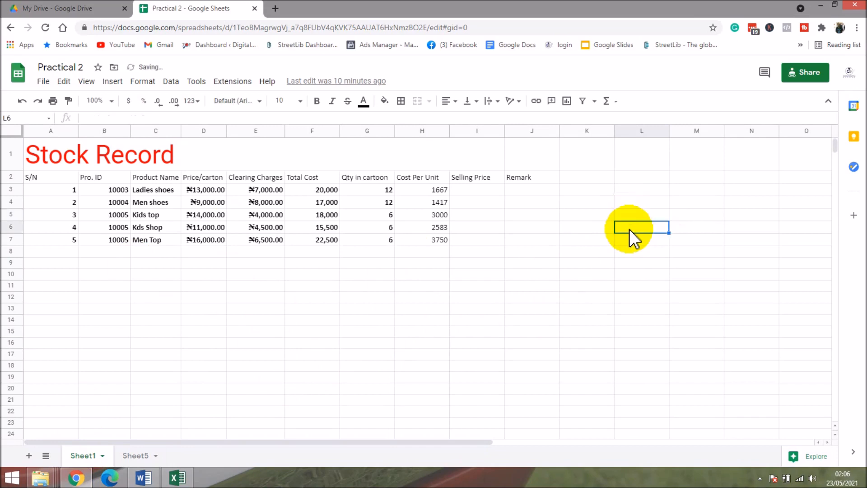
# - Review the formula in cell L5 against its calculated result, leaving the cell's content as it is
pyautogui.click(655, 215)
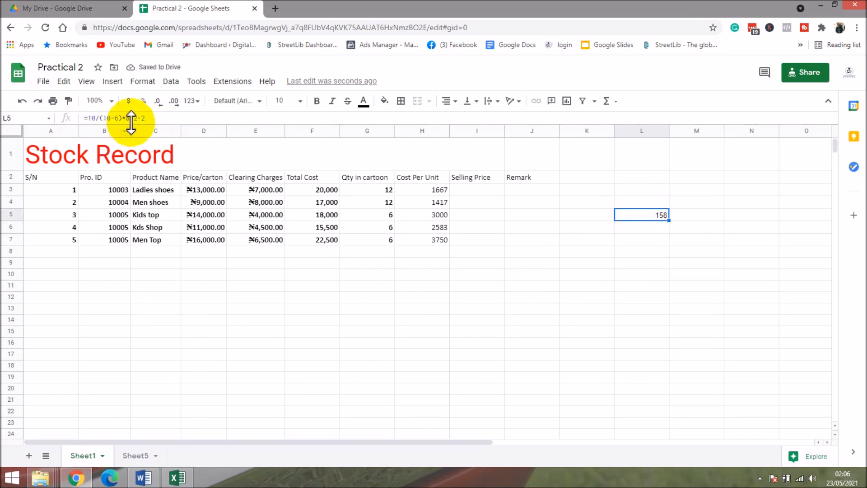
pyautogui.moveTo(155, 117); pyautogui.dragTo(72, 119)
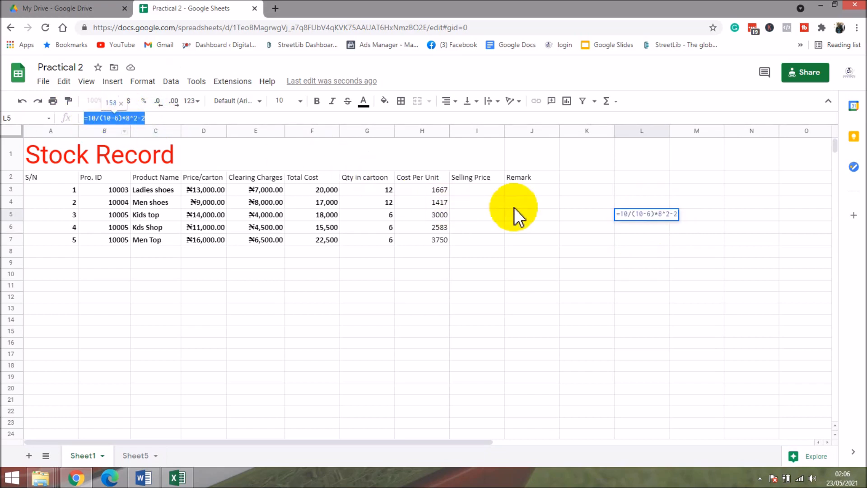
pyautogui.press('Return')
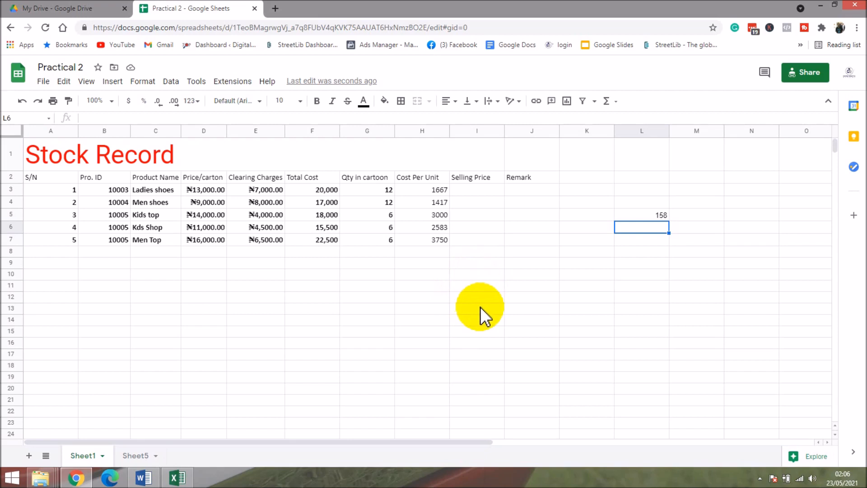
pyautogui.click(643, 216)
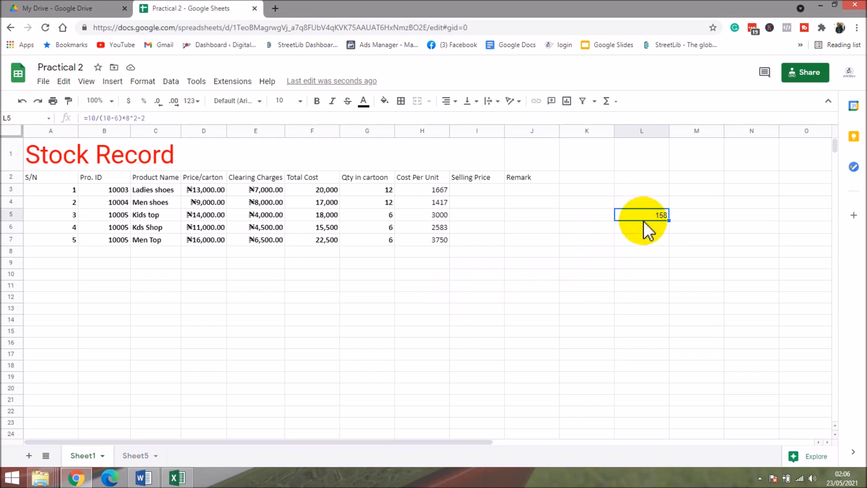
pyautogui.click(424, 275)
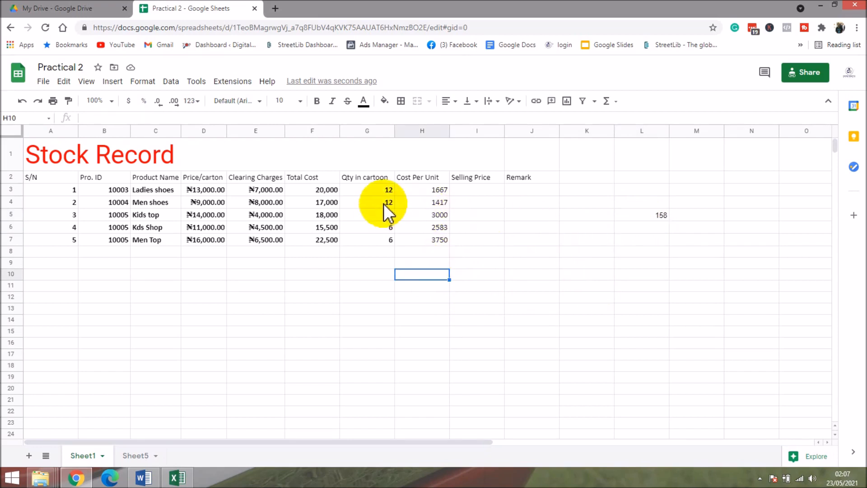
# - Add the labels "tax rate" in cell G9 and "Profit margin" in cell G10 below the stock table
pyautogui.click(482, 192)
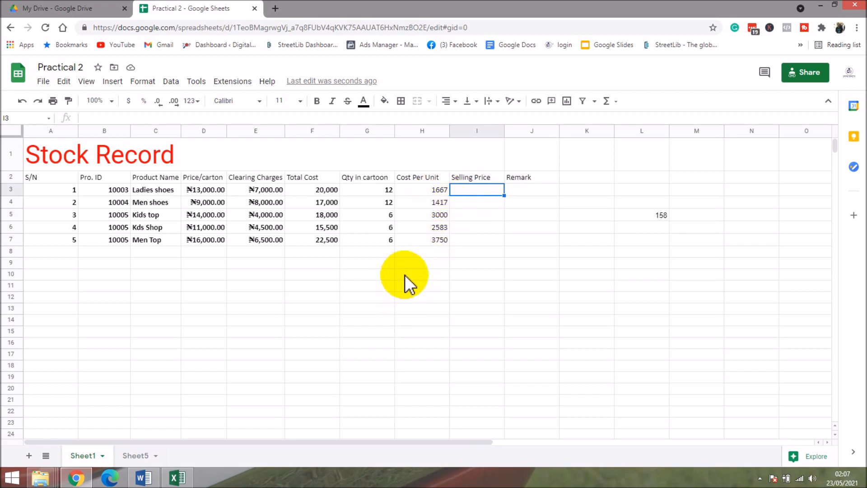
pyautogui.click(360, 264)
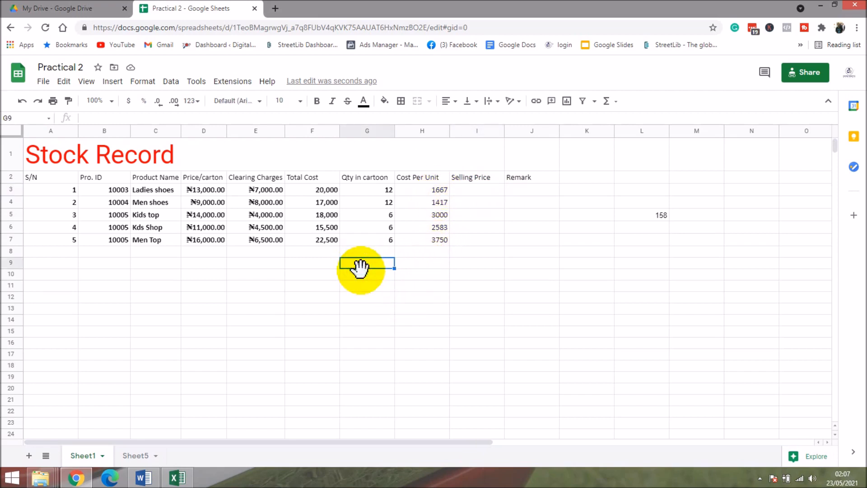
pyautogui.write('tax rate')
pyautogui.click(358, 276)
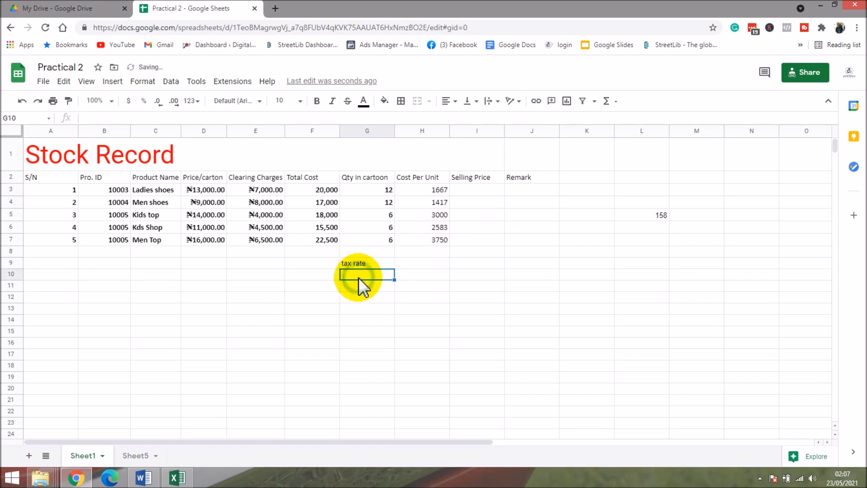
pyautogui.write('Profit marg')
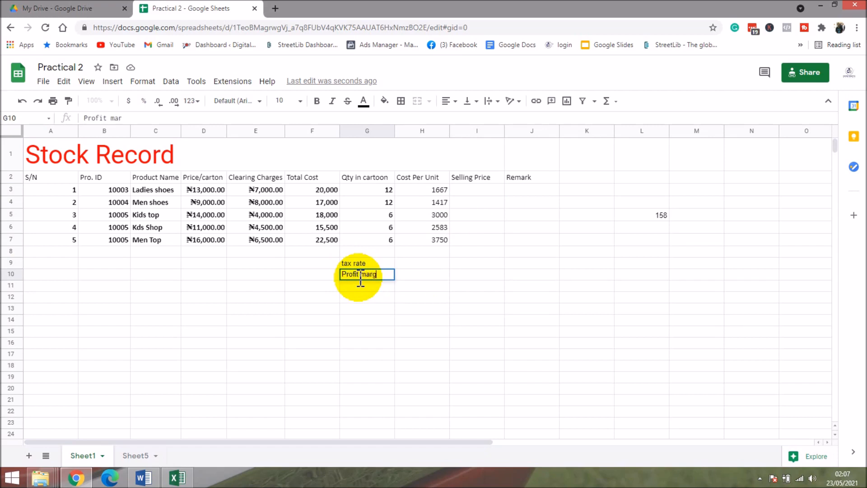
pyautogui.write('in')
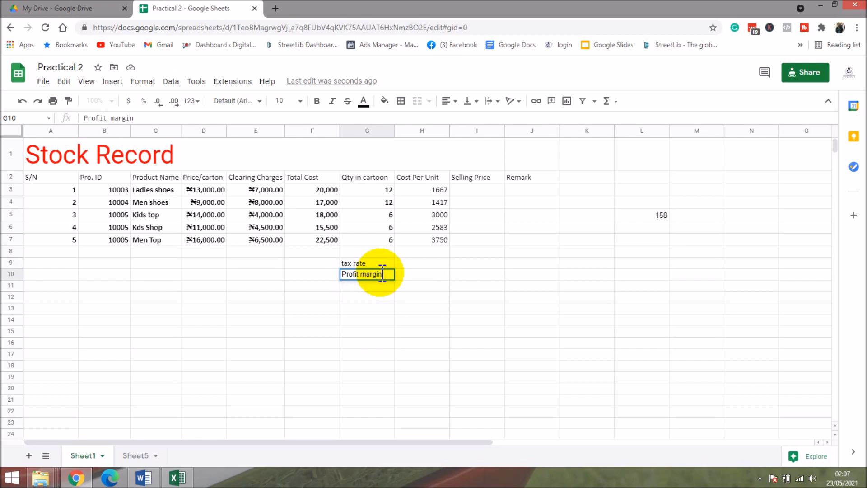
# - Enter 7.5% as the tax rate in cell H9, correcting any mistyped entry
pyautogui.click(413, 264)
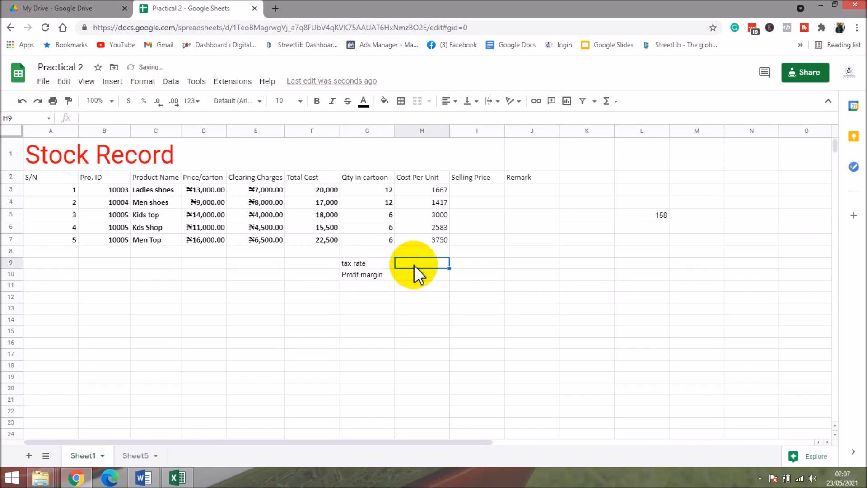
pyautogui.write('7.%')
pyautogui.write('5')
pyautogui.write('%%')
pyautogui.click(414, 275)
pyautogui.click(426, 264)
pyautogui.doubleClick(429, 262)
pyautogui.write('7.5%')
pyautogui.press('Return')
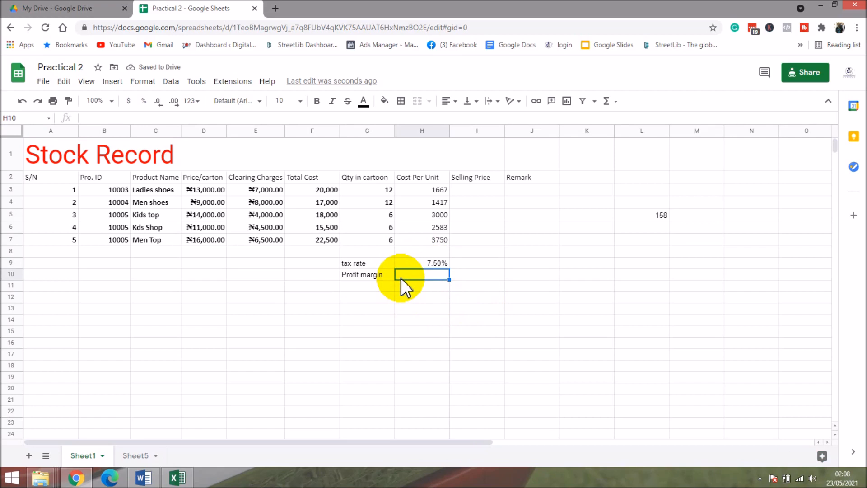
# - Enter 40% as the profit margin in cell H10
pyautogui.write('40')
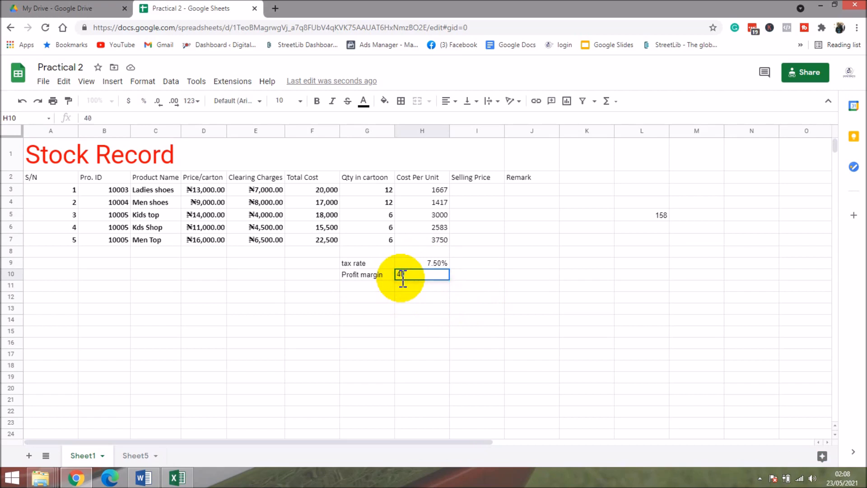
pyautogui.write('%')
pyautogui.press('Return')
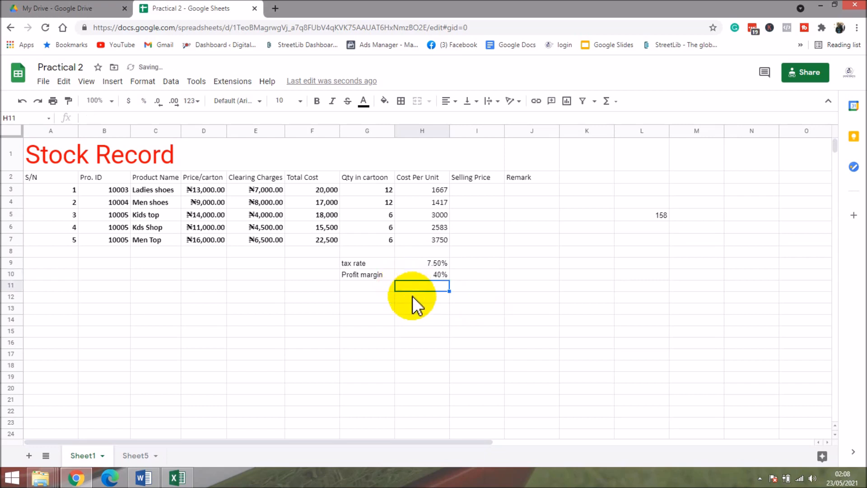
# - Examine the cells the Selling Price calculation depends on: the Ladies shoes cost per unit, the tax rate and the profit margin
pyautogui.click(463, 192)
pyautogui.click(467, 179)
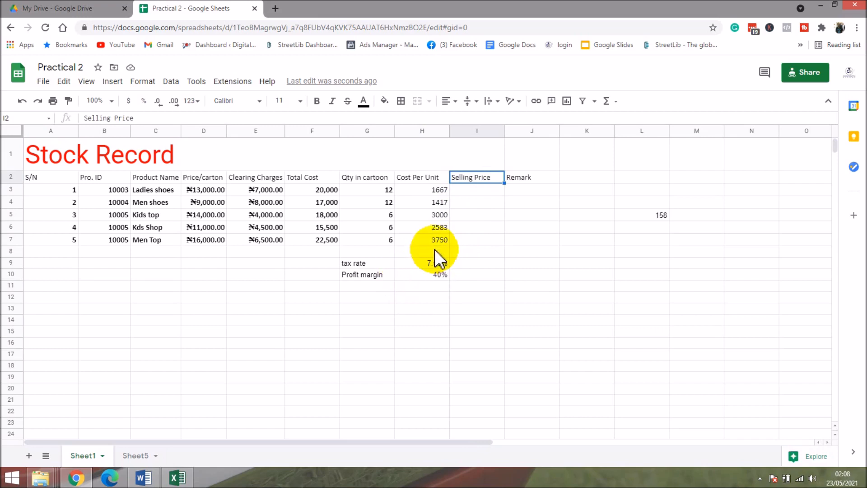
pyautogui.click(437, 187)
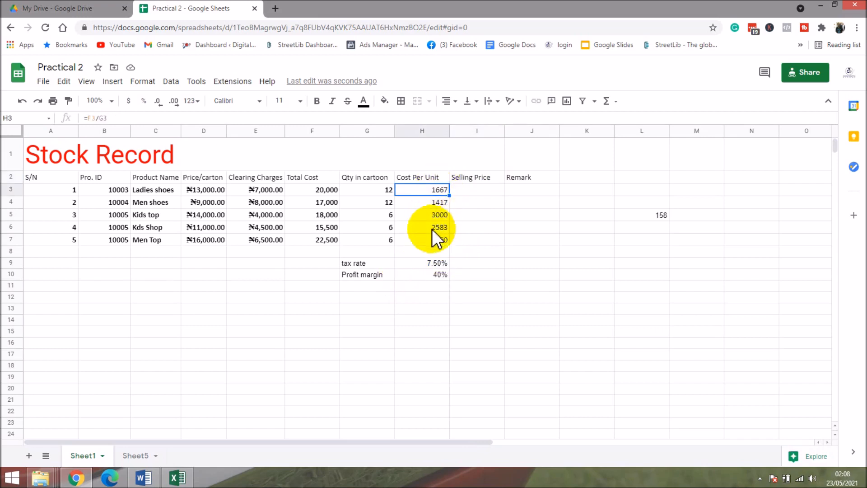
pyautogui.click(437, 276)
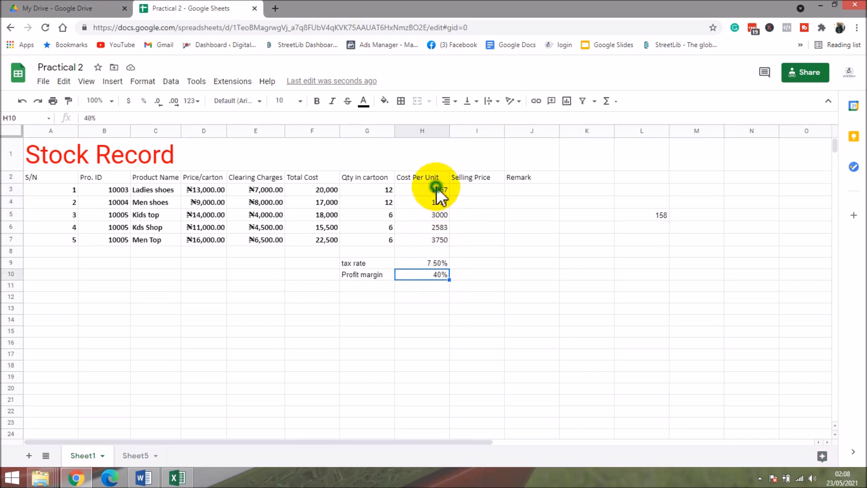
pyautogui.click(436, 187)
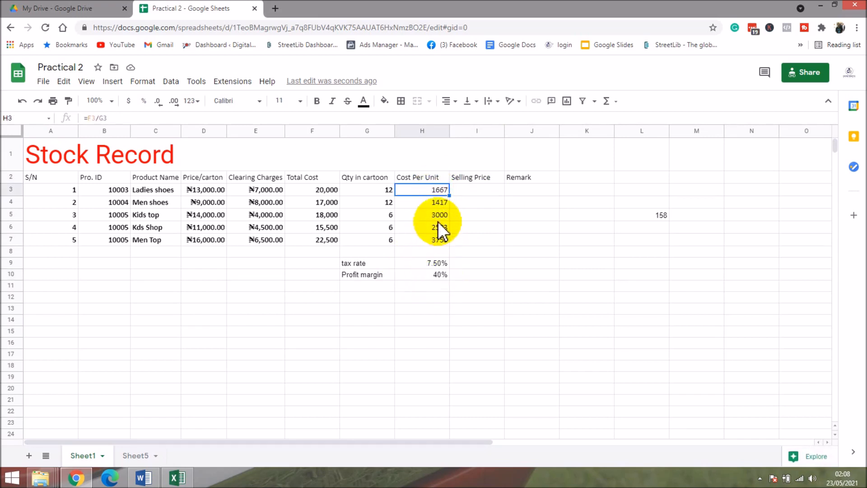
pyautogui.click(436, 264)
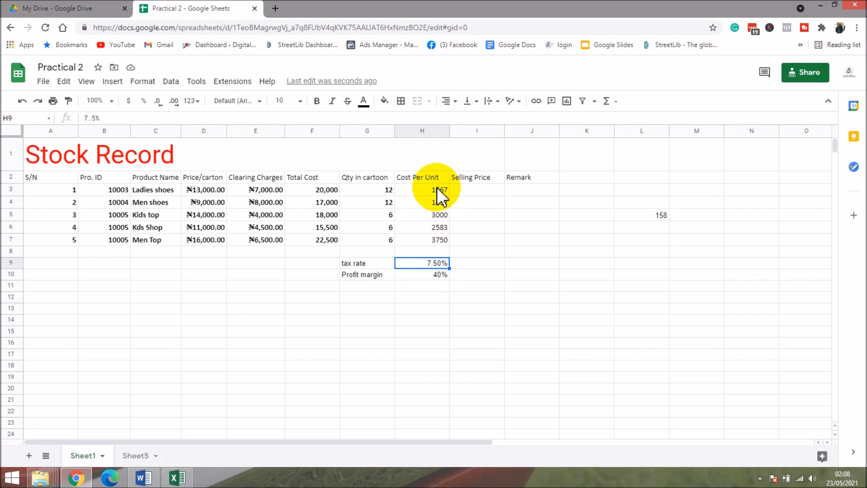
pyautogui.click(439, 275)
pyautogui.click(438, 192)
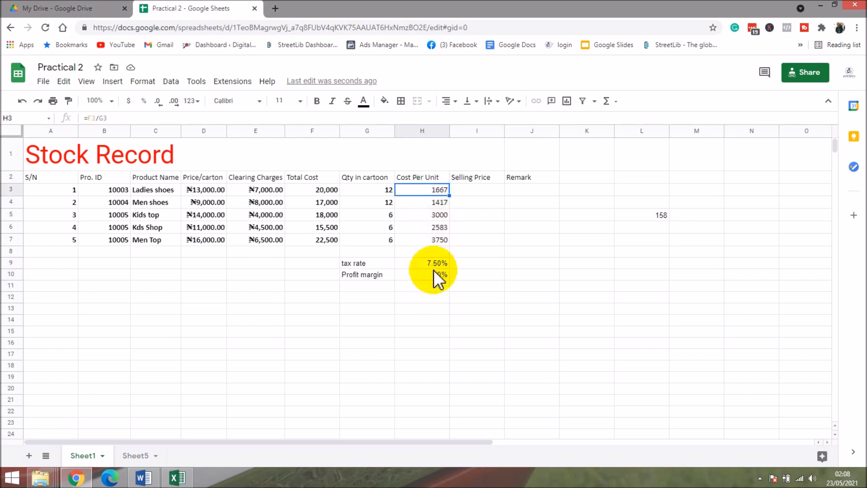
pyautogui.click(428, 191)
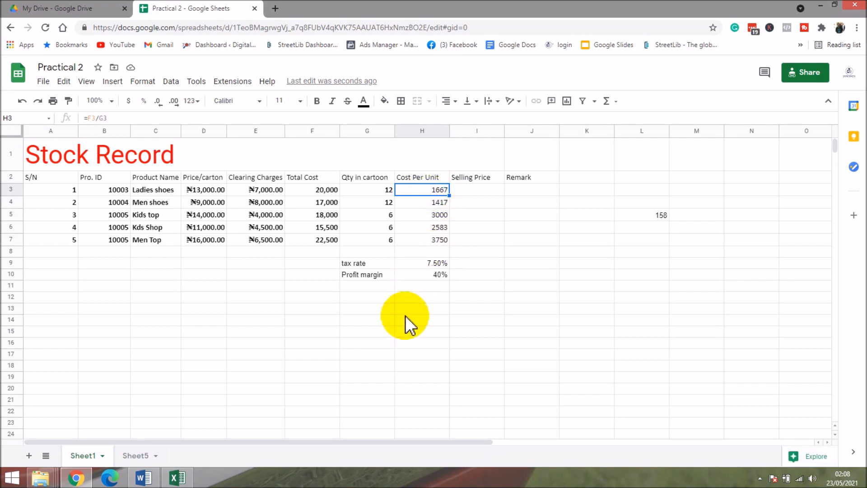
# - Enter the Selling Price formula =H3*H9+H3*H10+H3 for Ladies shoes in cell I3
pyautogui.click(458, 191)
pyautogui.doubleClick(461, 191)
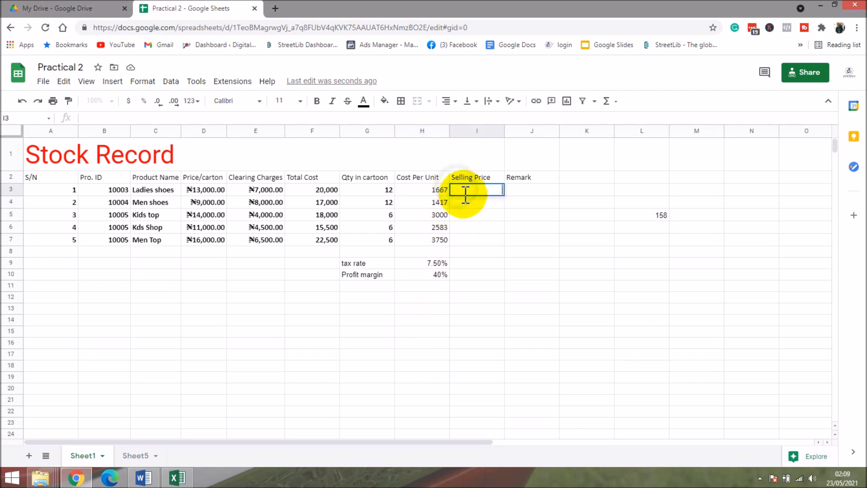
pyautogui.write('=')
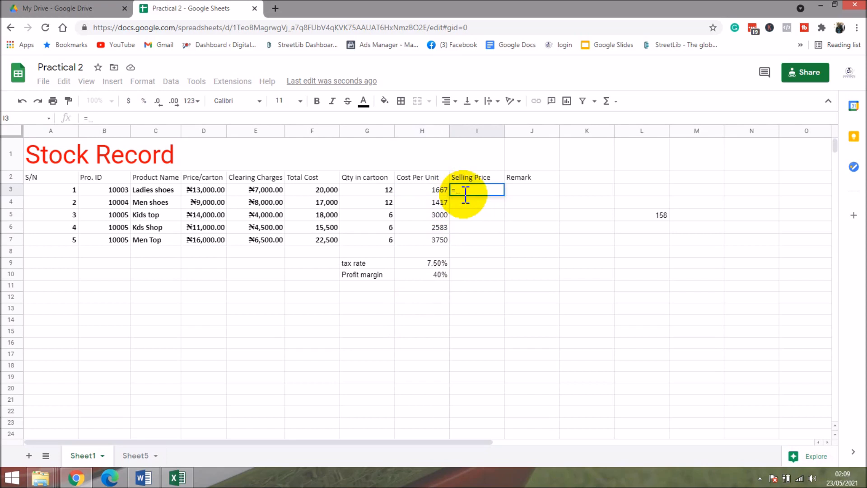
pyautogui.click(422, 190)
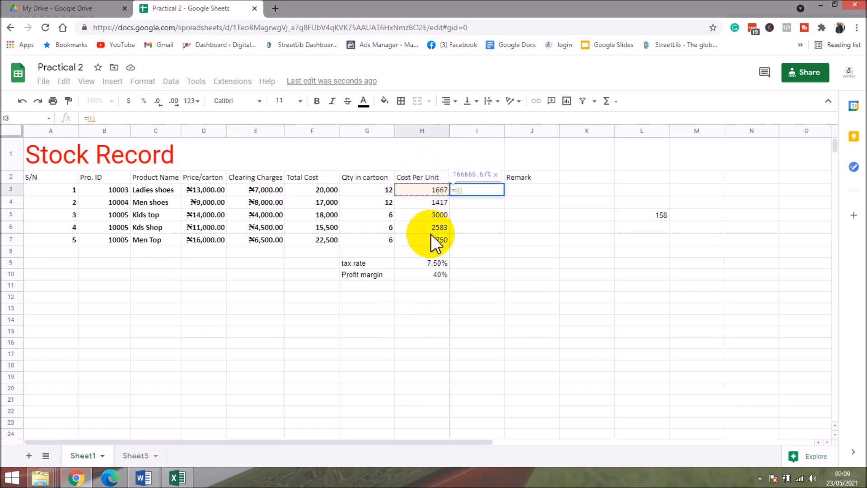
pyautogui.write('*')
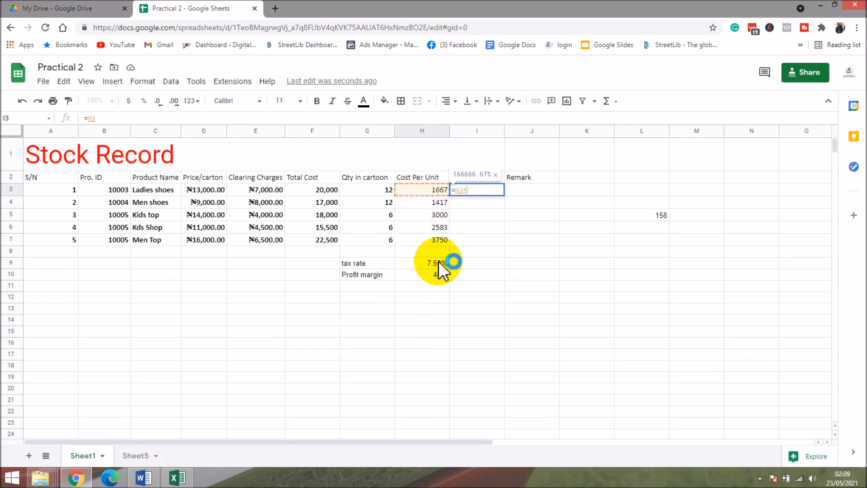
pyautogui.click(437, 262)
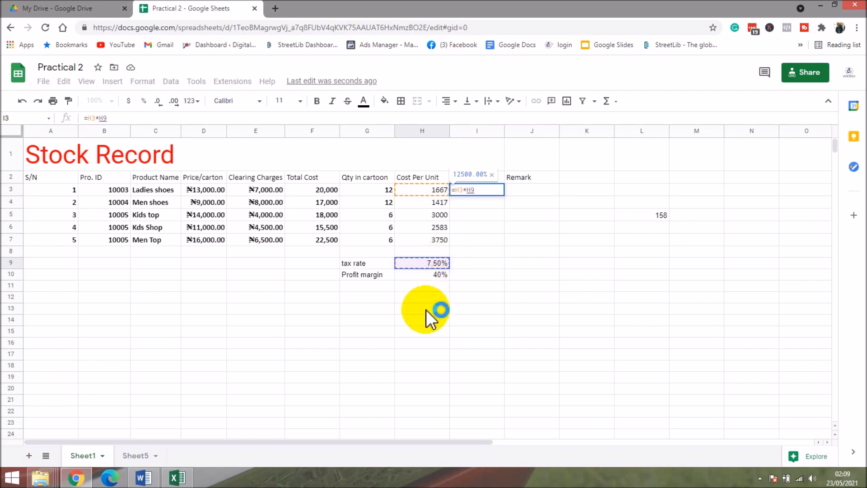
pyautogui.write('+')
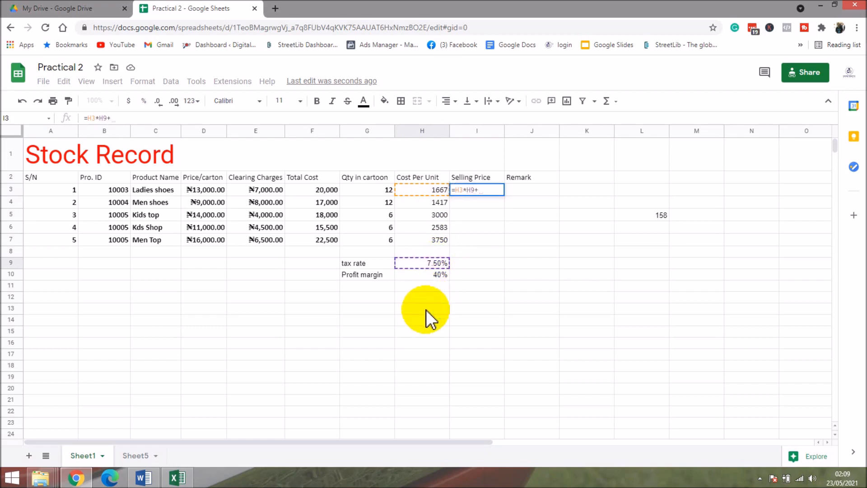
pyautogui.click(441, 189)
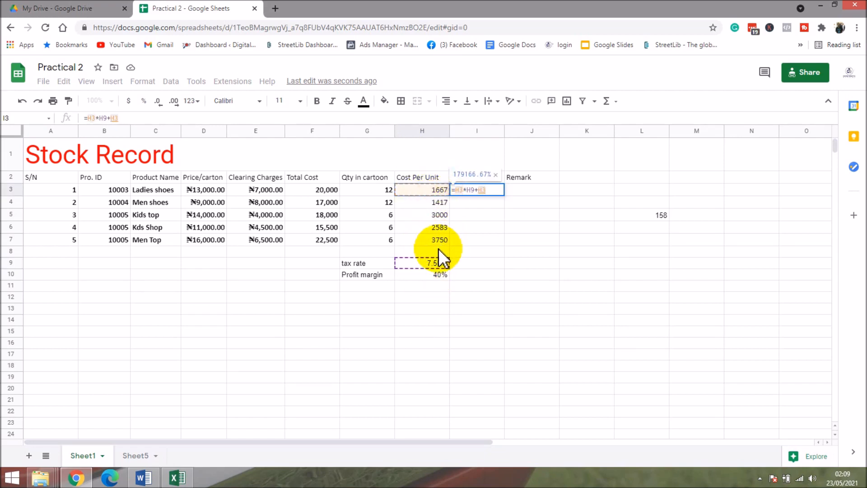
pyautogui.write('*')
pyautogui.click(433, 276)
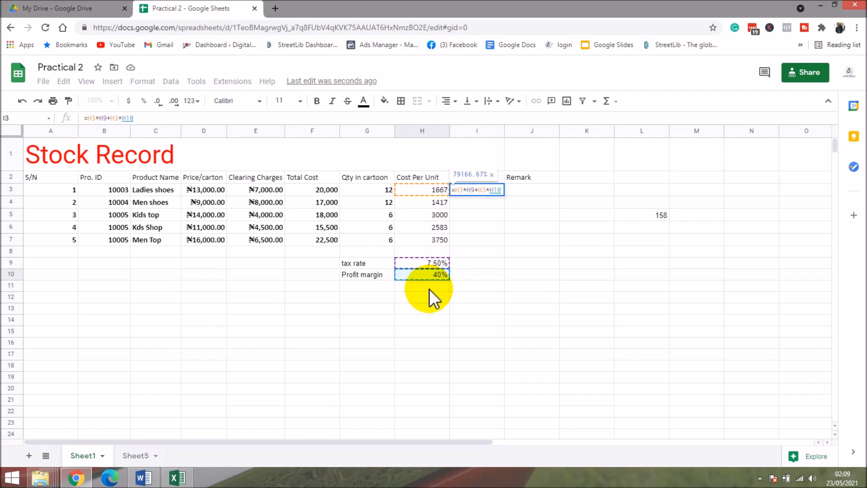
pyautogui.write('+')
pyautogui.click(434, 193)
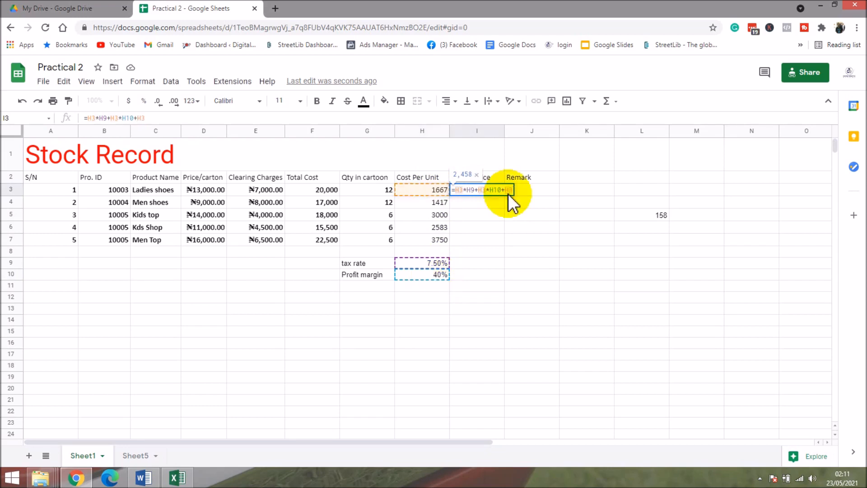
pyautogui.press('Return')
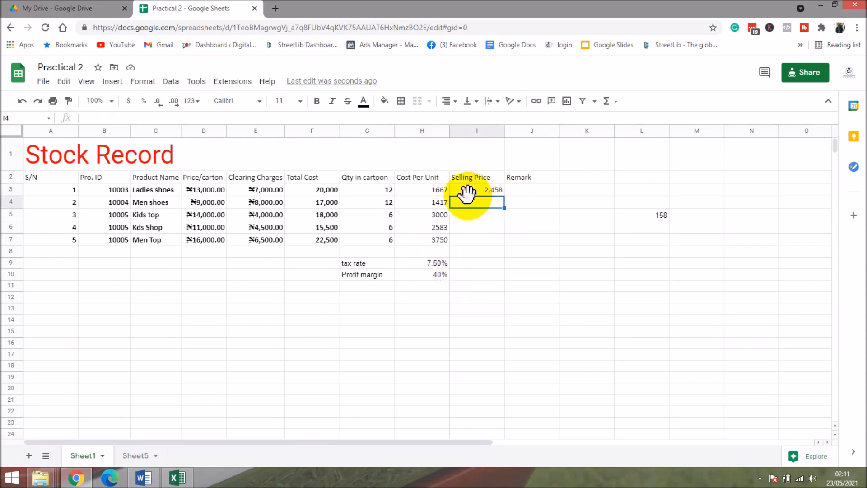
# - Enclose the tax product H3*H9 in parentheses within the Selling Price formula in cell I3
pyautogui.click(491, 191)
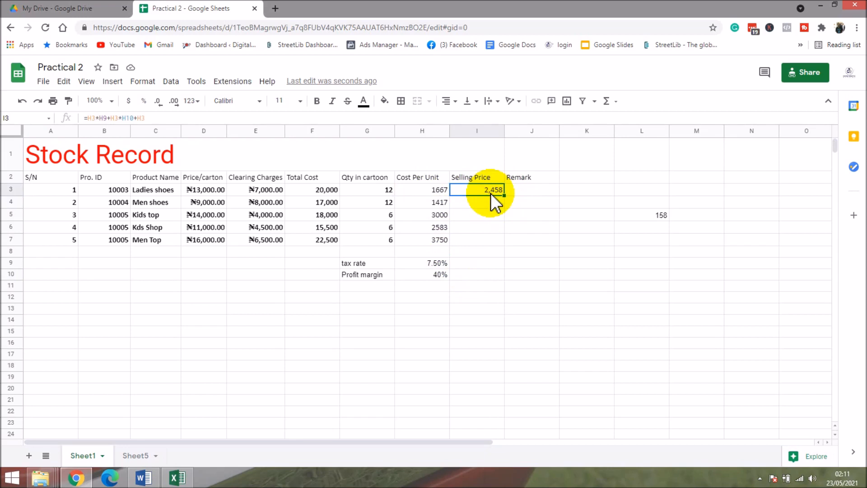
pyautogui.doubleClick(469, 189)
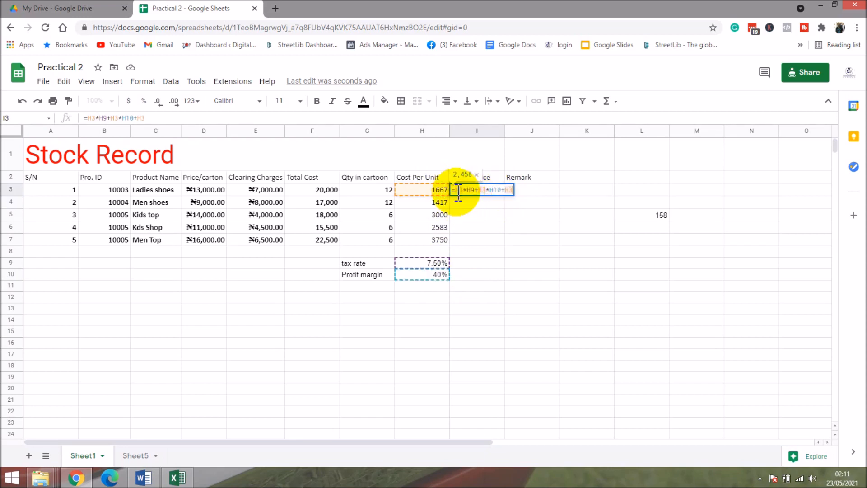
pyautogui.click(455, 190)
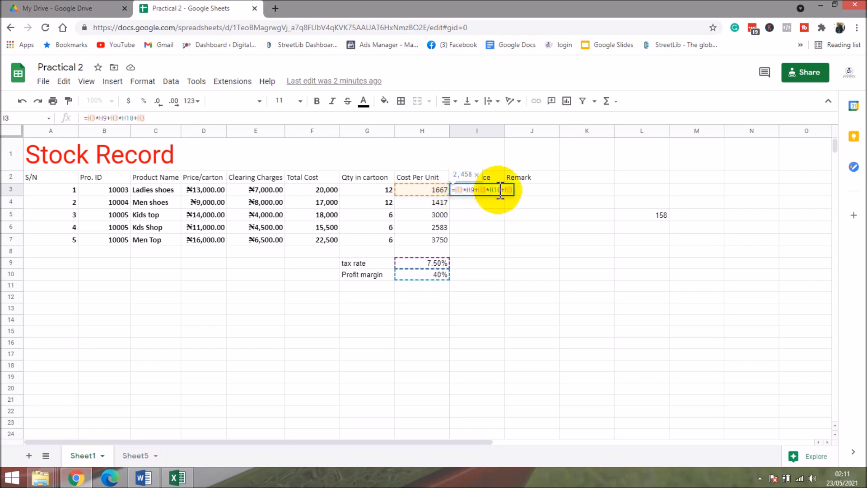
pyautogui.write('(')
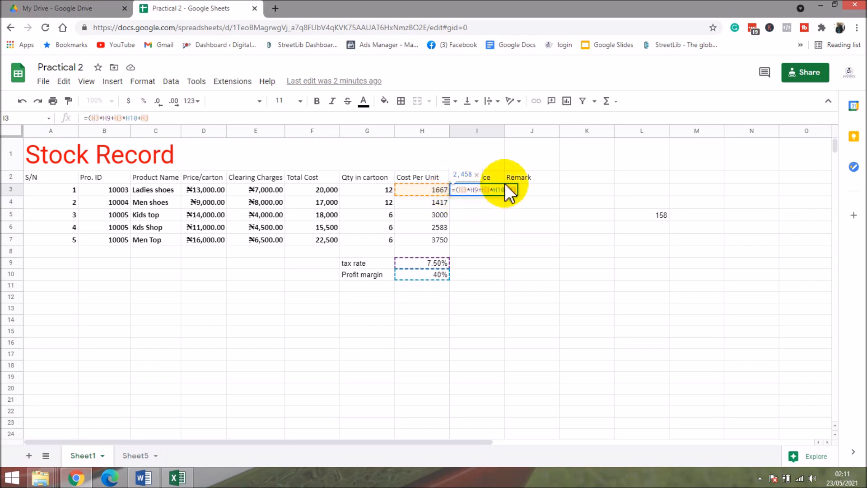
pyautogui.click(478, 190)
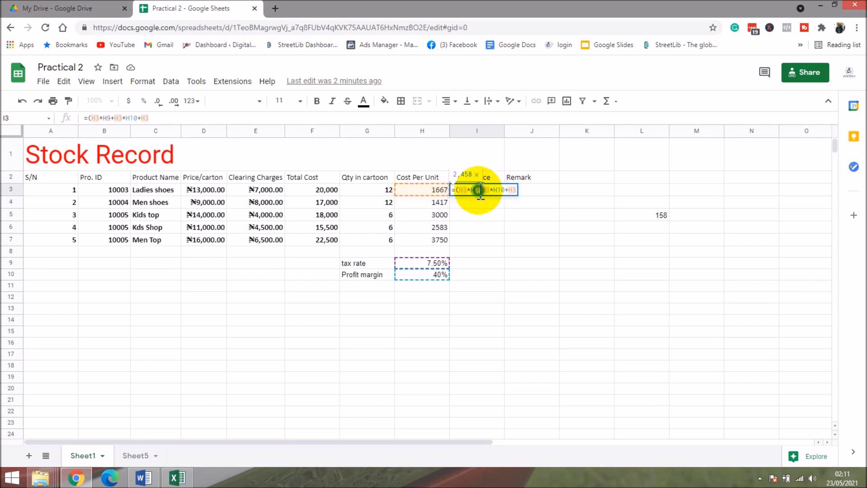
pyautogui.write(')')
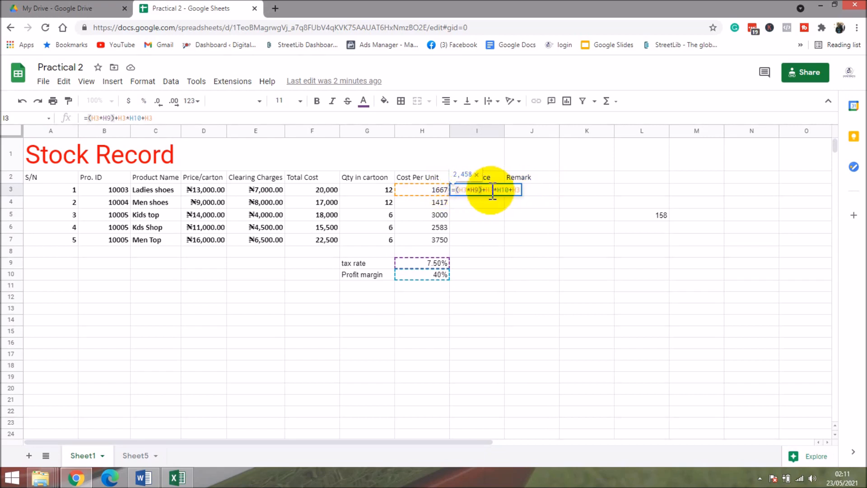
# - Enclose the profit product H3*H10 in parentheses so that cell I3 holds =(H3*H9)+(H3*H10)+H3
pyautogui.click(487, 190)
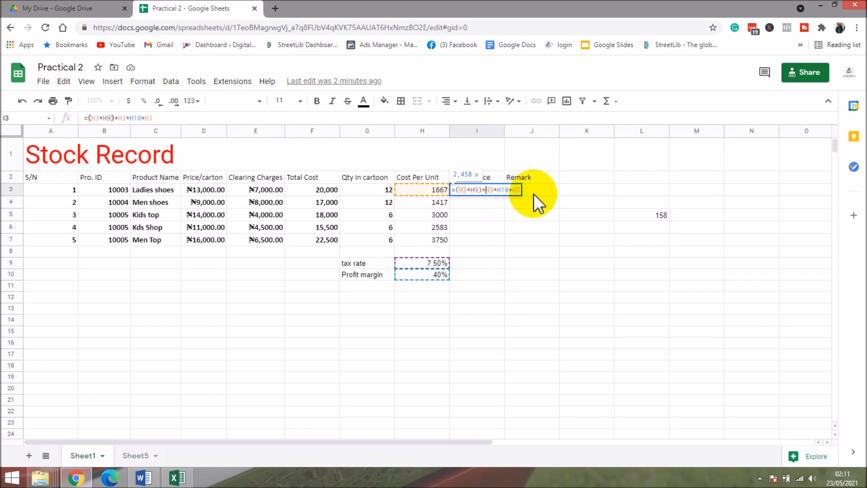
pyautogui.write('(')
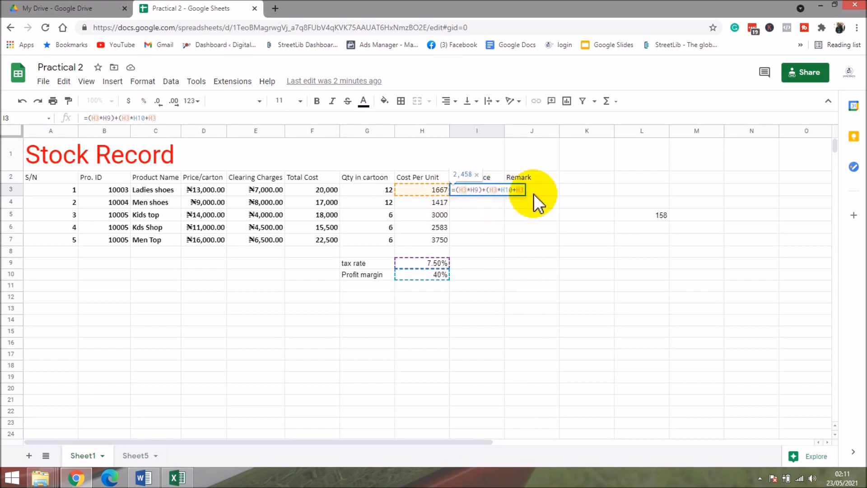
pyautogui.press('Right')
pyautogui.press('Right')
pyautogui.press('Right')
pyautogui.press('Right')
pyautogui.press('Right')
pyautogui.press('Right')
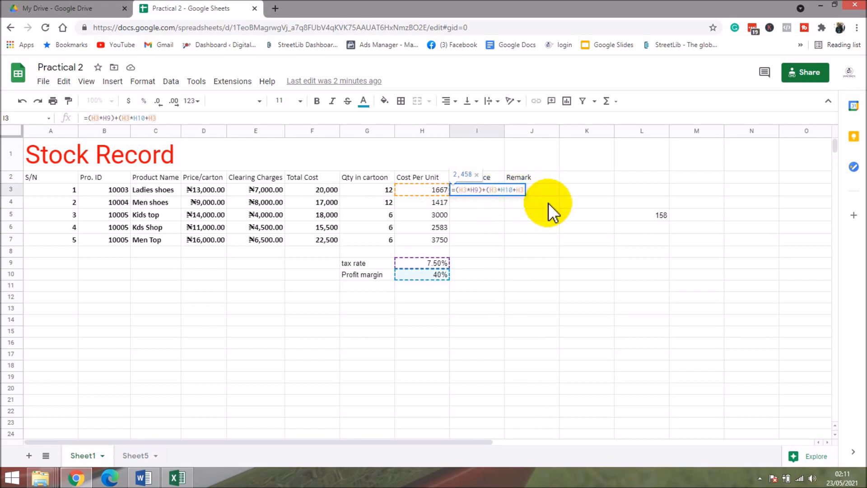
pyautogui.write(')')
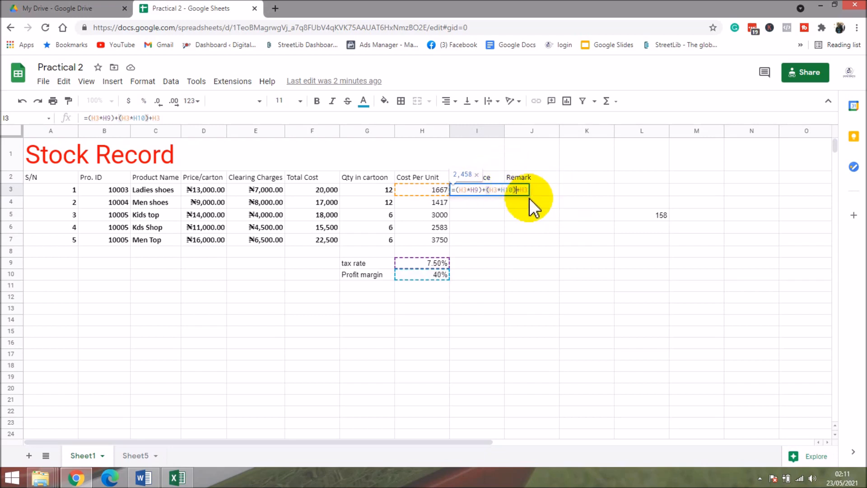
pyautogui.press('Return')
pyautogui.click(486, 180)
pyautogui.click(487, 191)
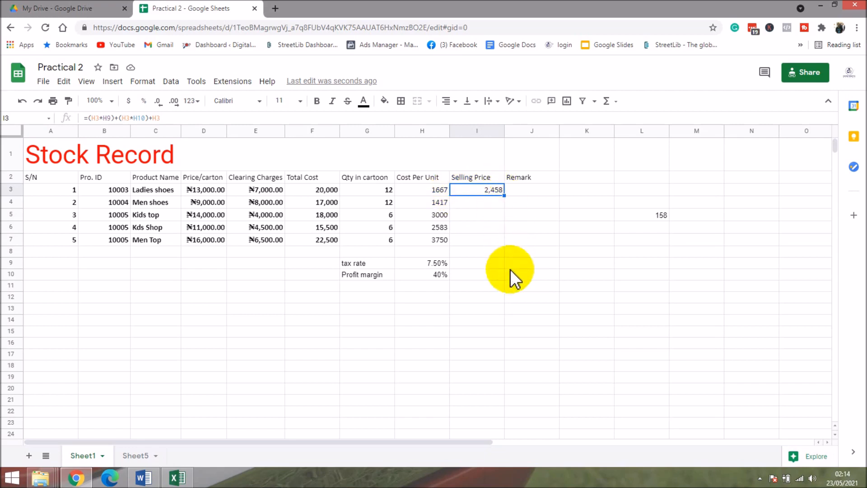
# - Enter the example formula =3*5+5-4 in cell L2
pyautogui.click(653, 176)
pyautogui.doubleClick(655, 175)
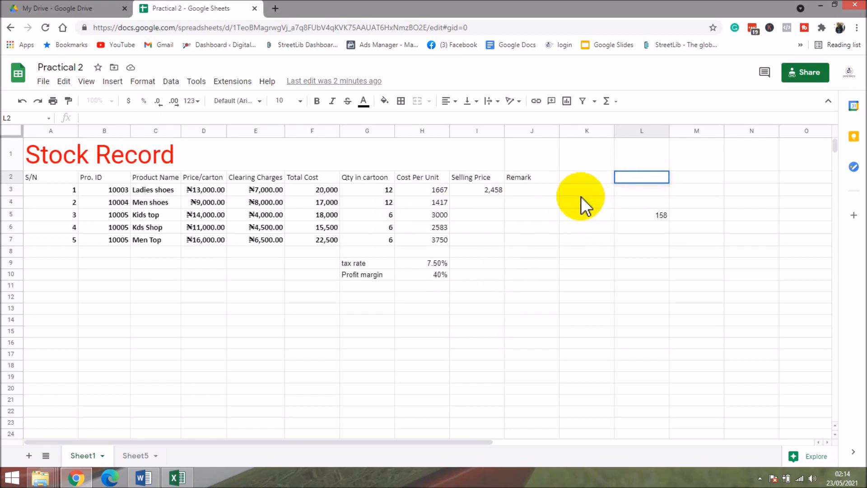
pyautogui.write('=')
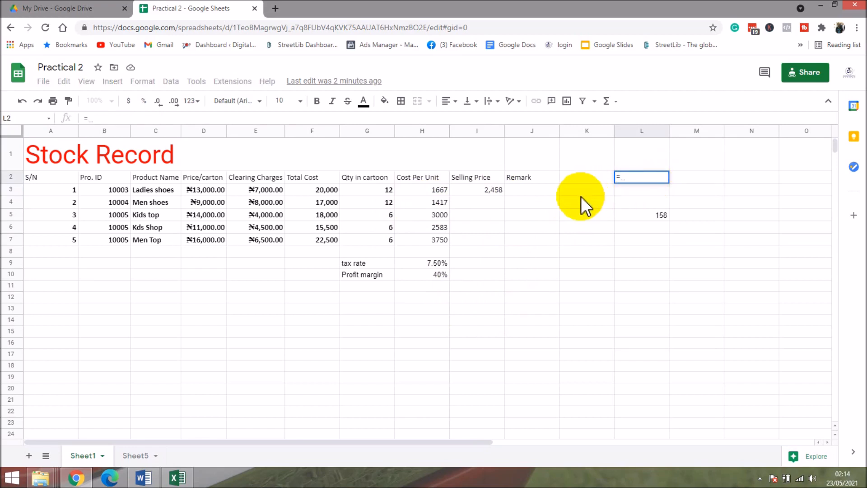
pyautogui.write('3*5+5')
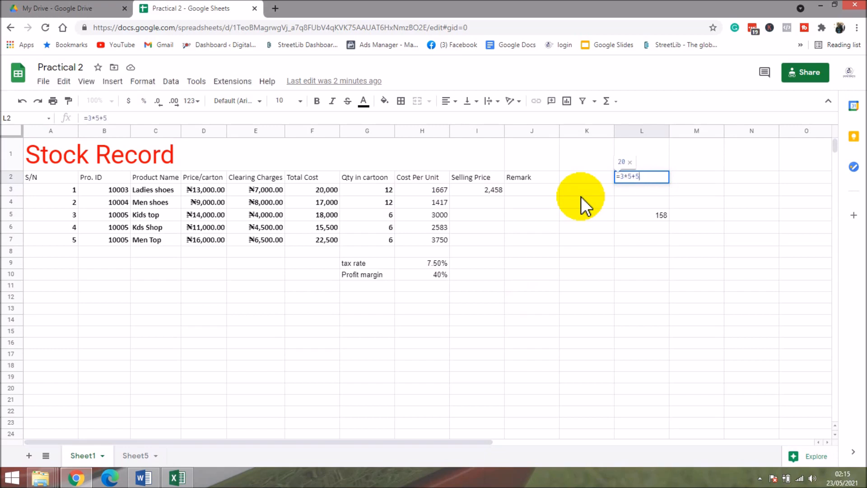
pyautogui.write('-')
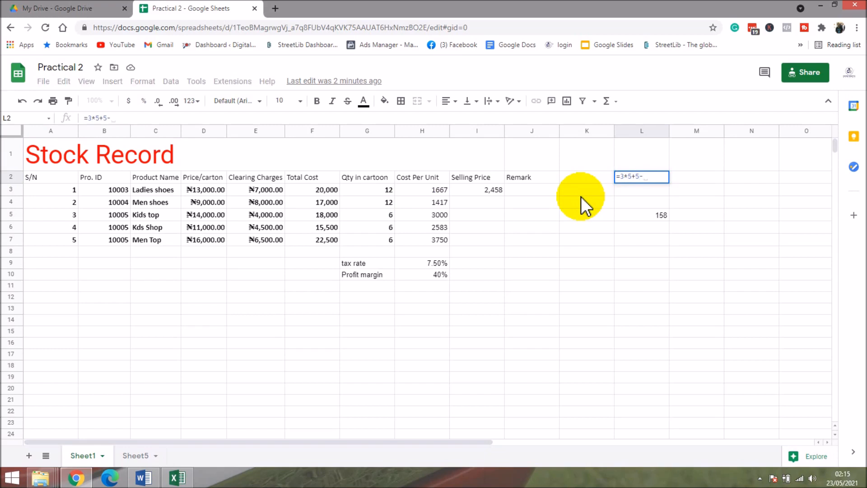
pyautogui.write('4')
pyautogui.press('Return')
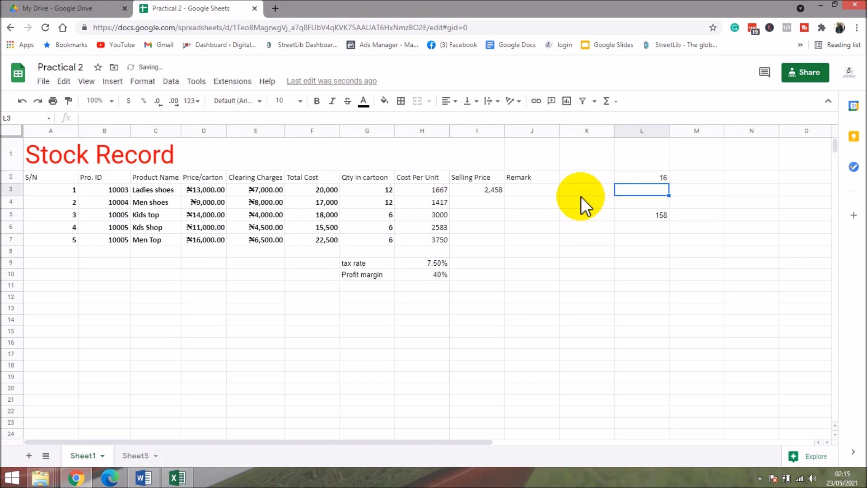
# - Review the order of operations in the example formula in cell L2
pyautogui.click(638, 177)
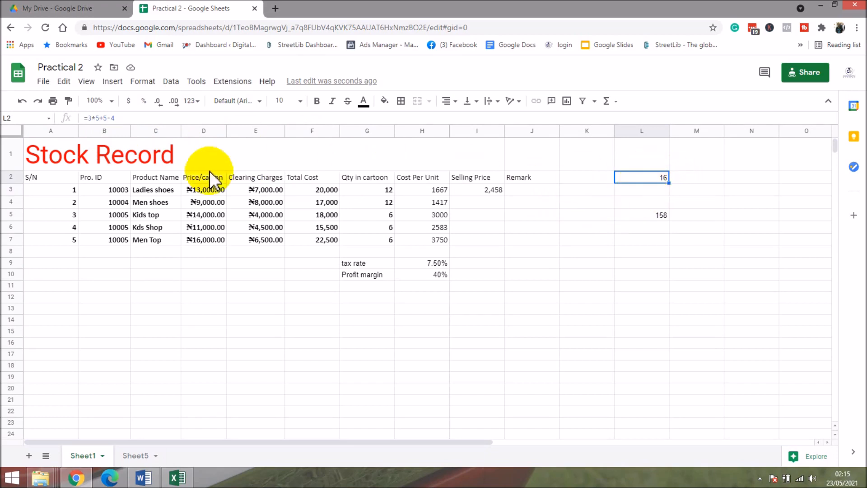
pyautogui.click(118, 119)
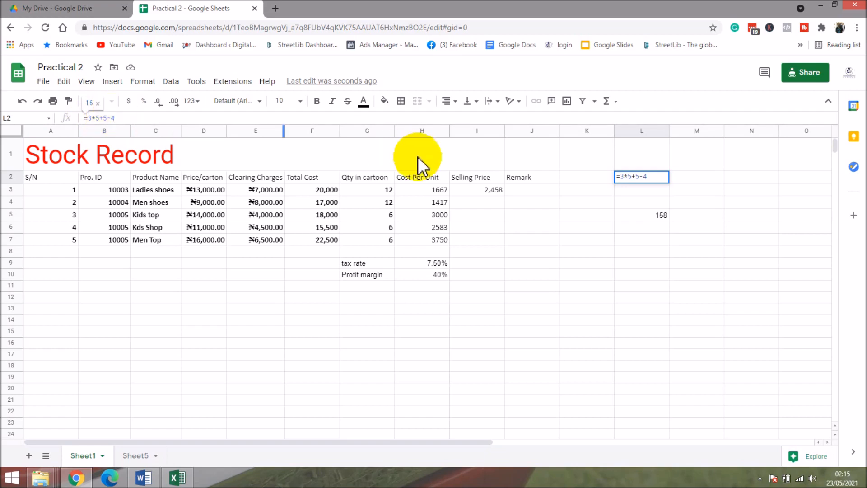
pyautogui.press('Return')
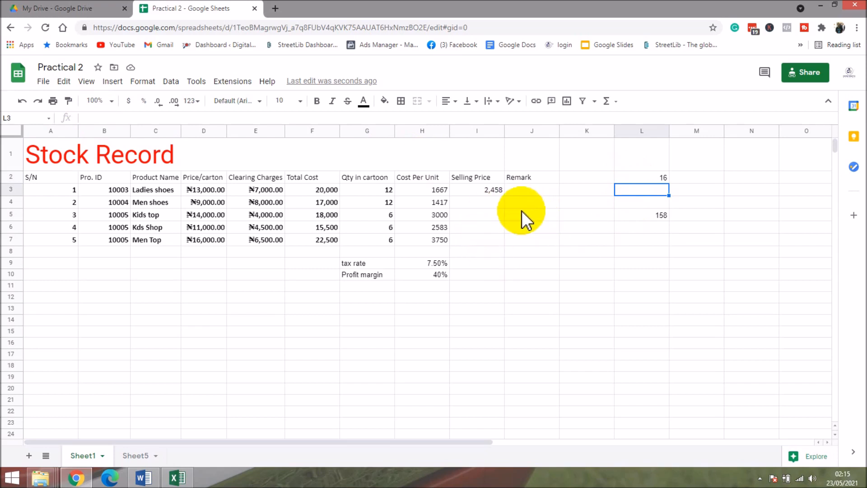
# - Try to fill the Selling Price formula from I3 down to I7 and check the references in I5 and I6
pyautogui.click(477, 187)
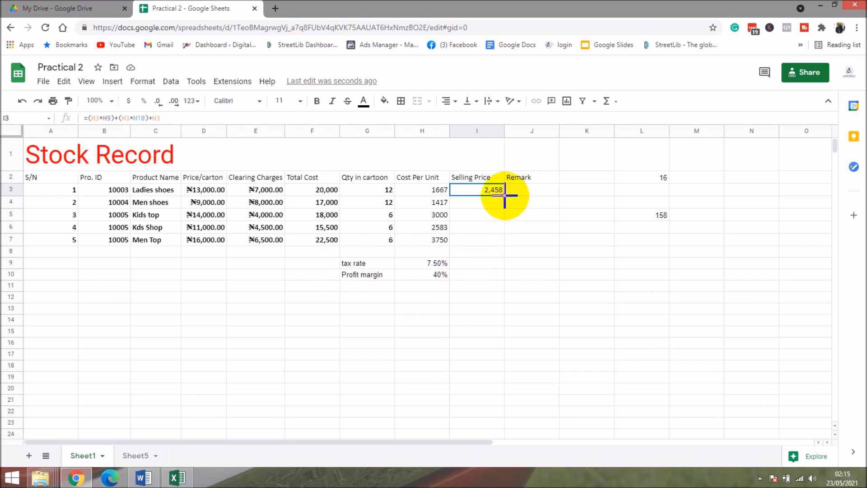
pyautogui.moveTo(504, 195); pyautogui.dragTo(504, 239)
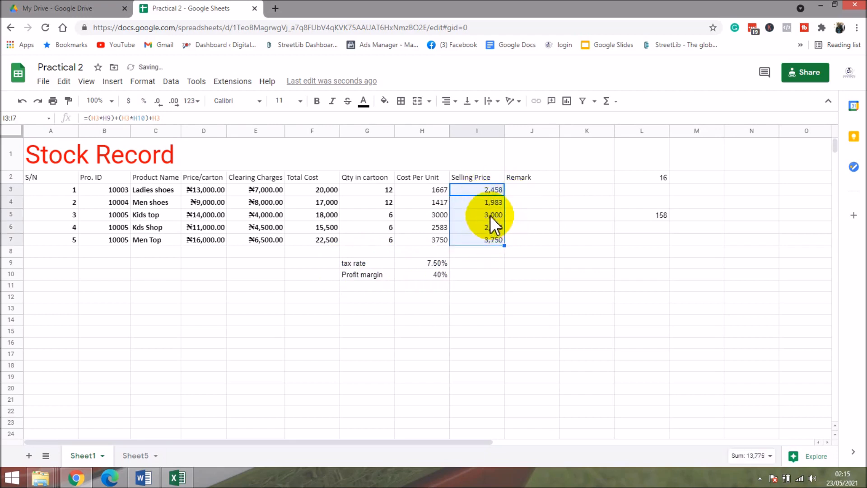
pyautogui.click(489, 216)
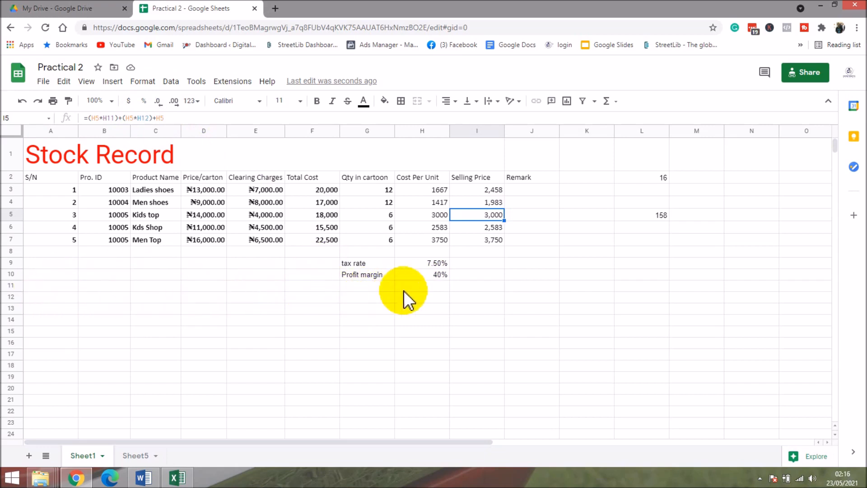
pyautogui.click(491, 228)
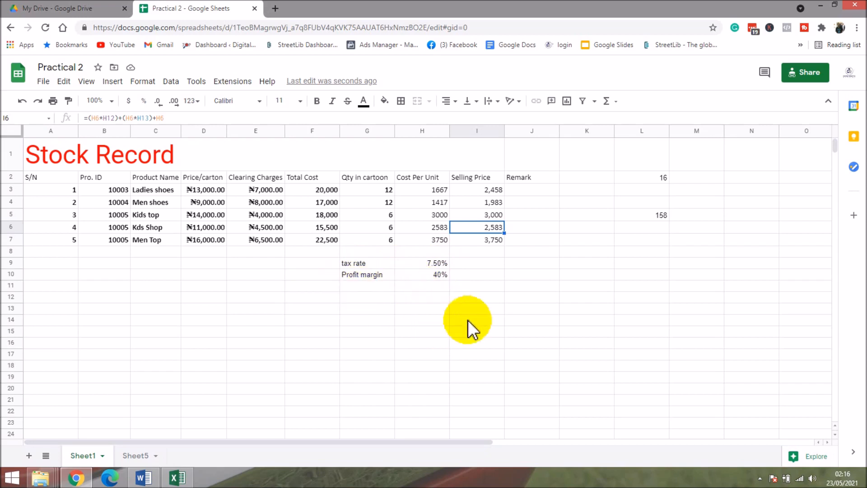
# - Clear the copied Selling Price formulas from cells I4 to I7, keeping the one in I3
pyautogui.click(489, 202)
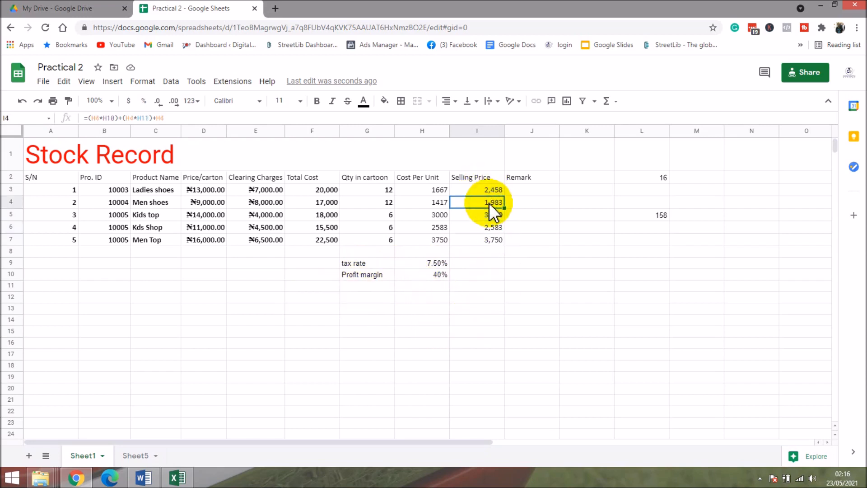
pyautogui.press('Delete')
pyautogui.click(497, 216)
pyautogui.press('Delete')
pyautogui.click(497, 228)
pyautogui.press('Delete')
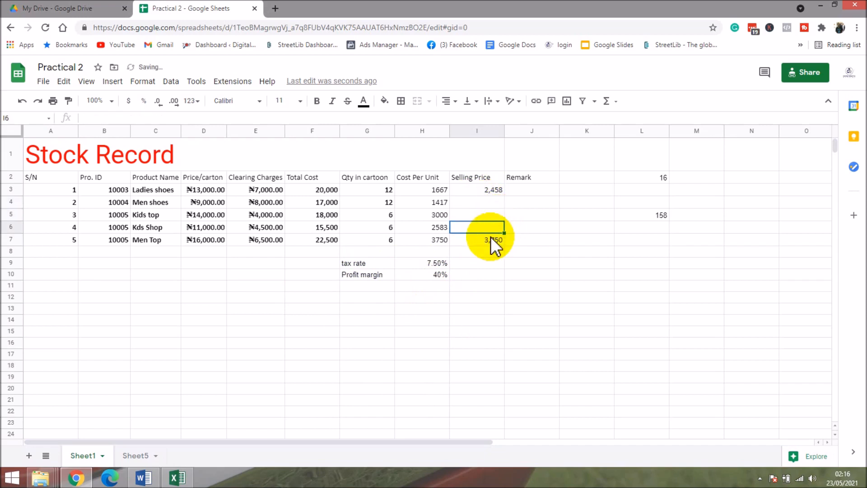
pyautogui.click(496, 240)
pyautogui.press('Delete')
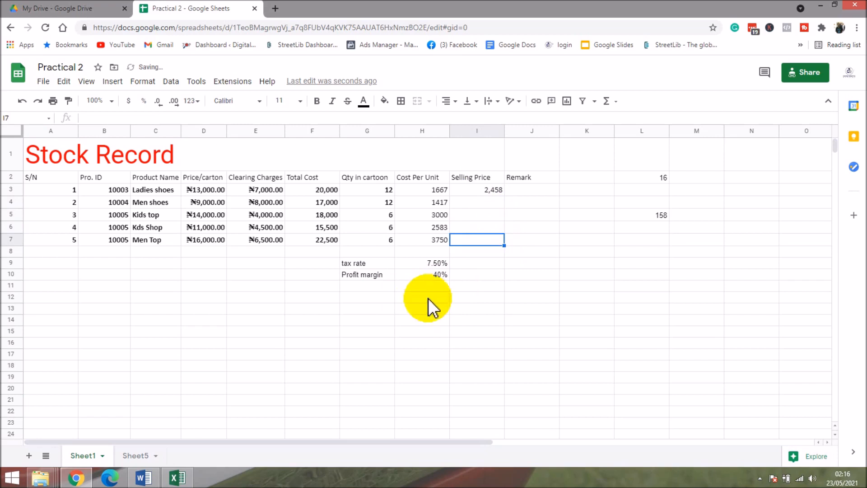